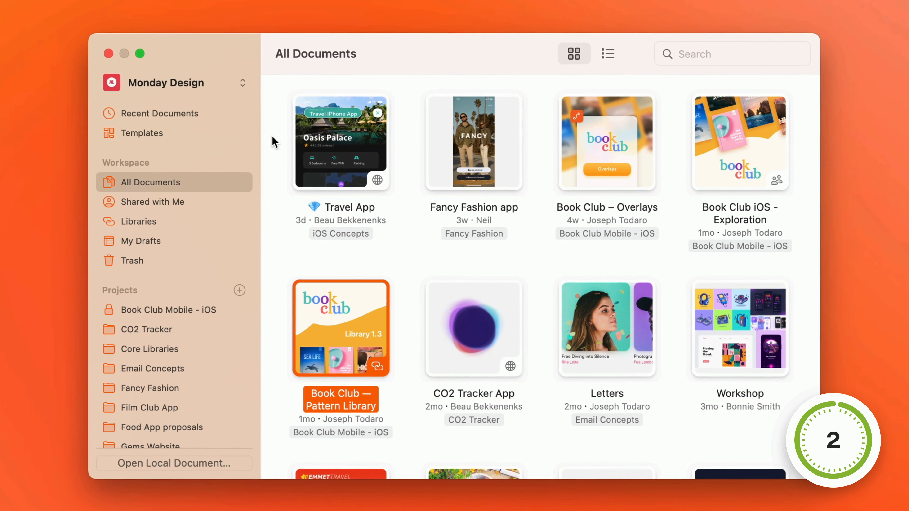
- Marquee-select a block of neighbouring documents in the All Documents grid, starting from the Travel App document
{"action": "left_click_drag", "start_coordinate": [271, 137], "coordinate": [520, 258]}
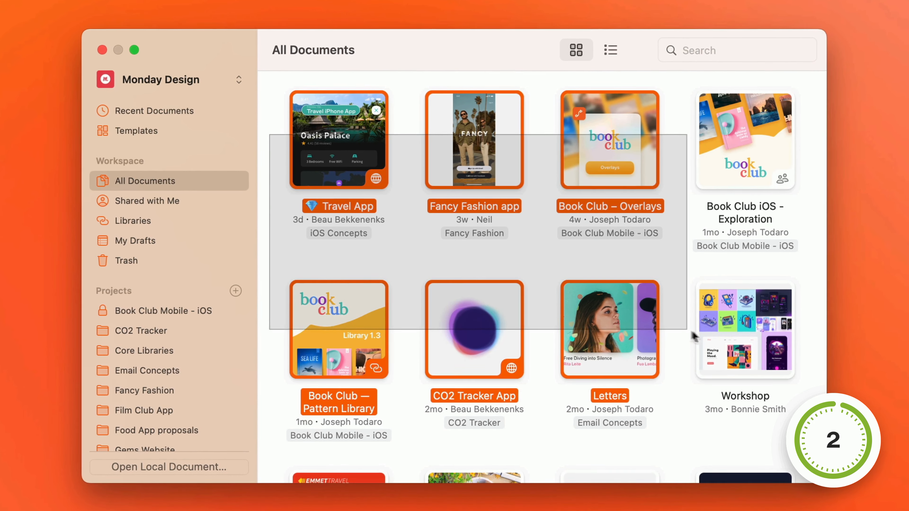
{"action": "left_click_drag", "start_coordinate": [731, 346], "coordinate": [735, 348]}
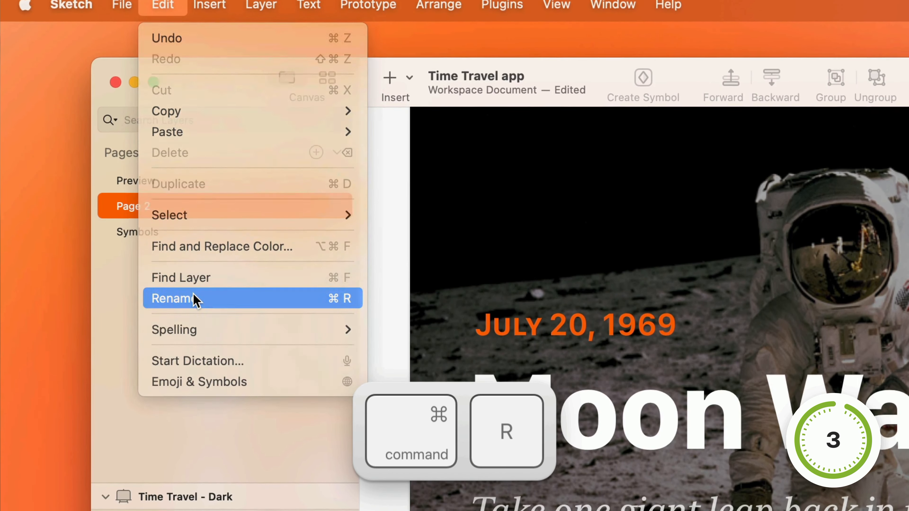
- Rename Page 2 of the Time Travel app document as Screens
{"action": "left_click", "coordinate": [196, 303]}
{"action": "type", "text": "S"}
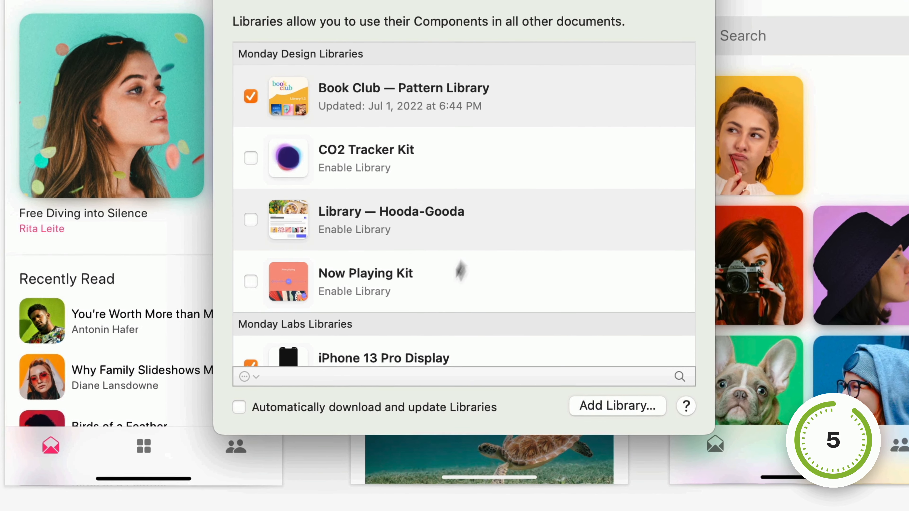
- Toggle the automatic downloading and updating of Libraries
{"action": "left_click", "coordinate": [325, 395]}
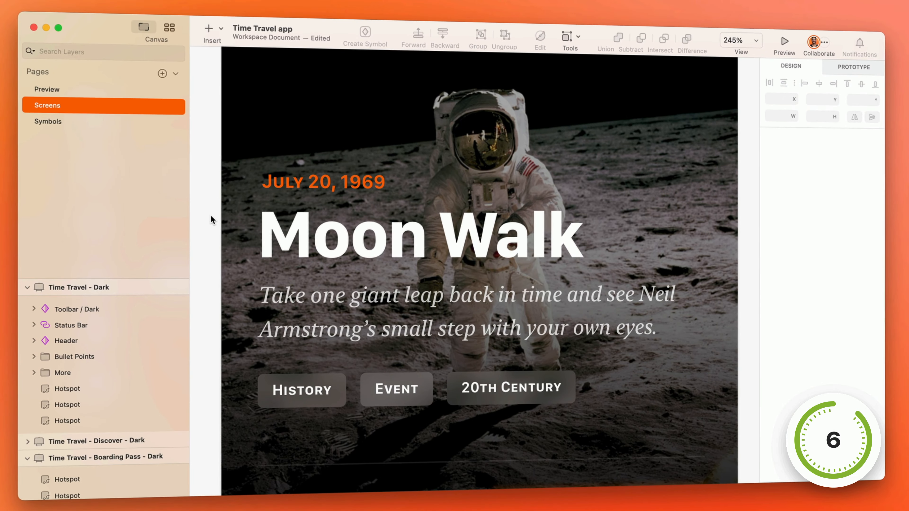
- Open the application's preferences from the Time Travel app document
{"action": "key", "text": "super+comma"}
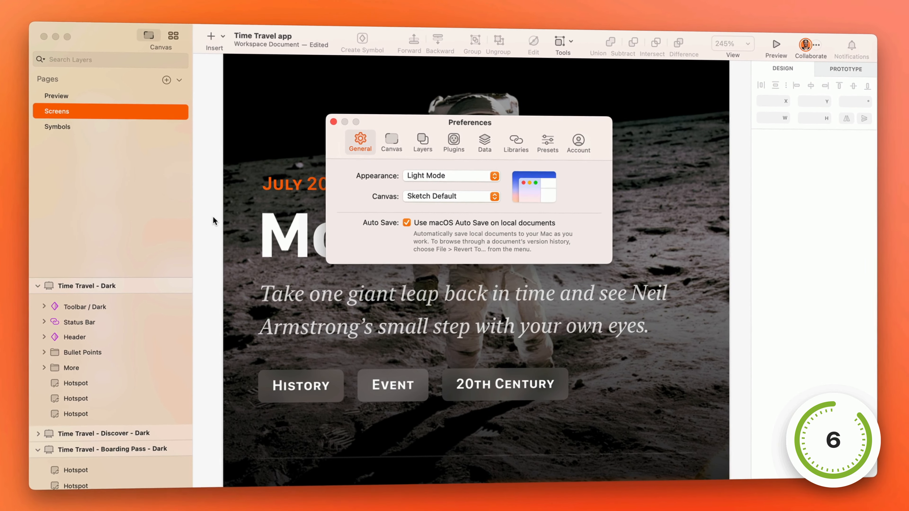
{"action": "key", "text": "super+alt+comma"}
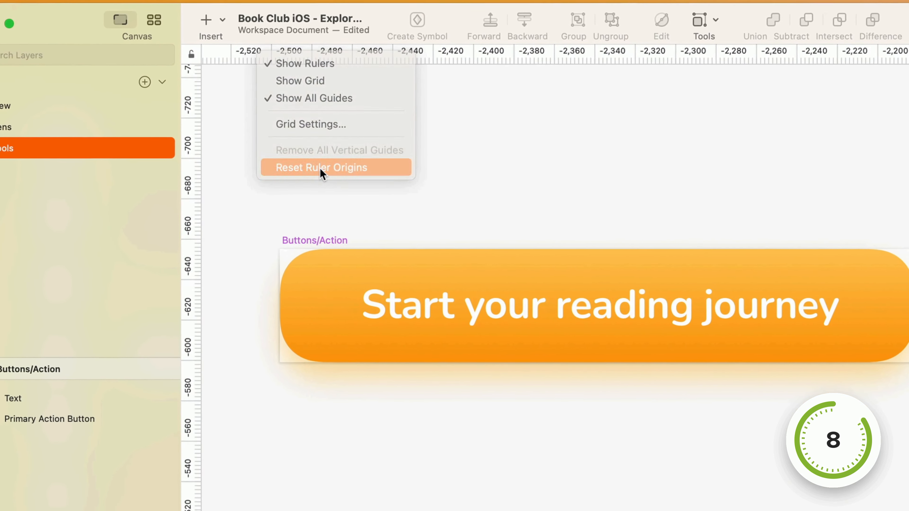
- Reset the ruler origins to the Buttons/Action symbol and request its conversion to an artboard
{"action": "left_click", "coordinate": [323, 176]}
{"action": "right_click", "coordinate": [312, 222]}
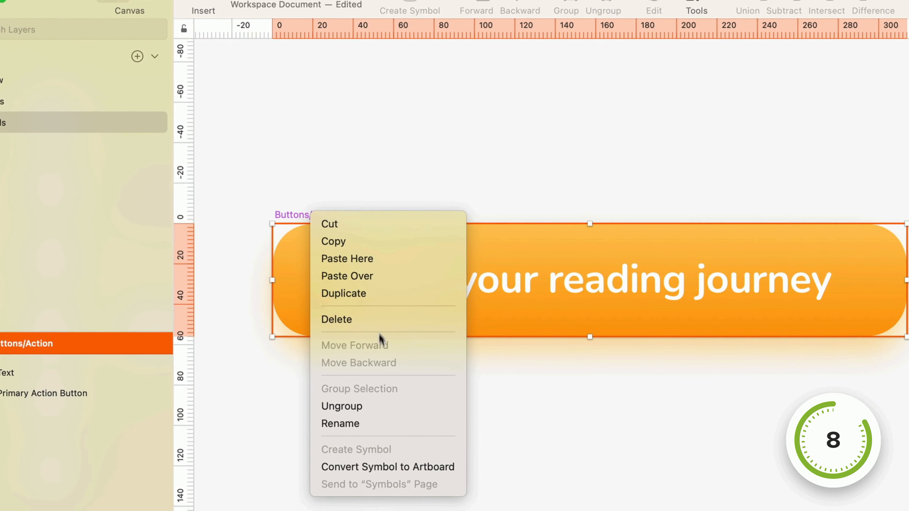
{"action": "left_click", "coordinate": [386, 475]}
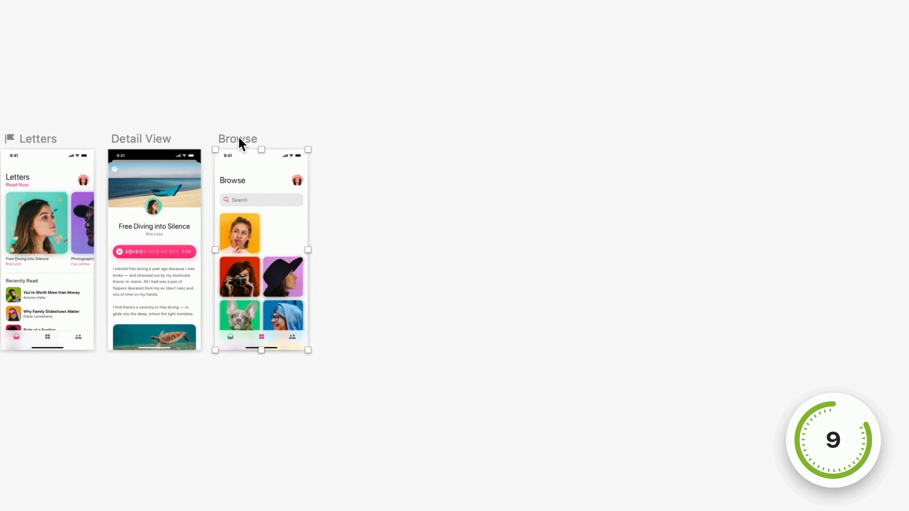
- Duplicate the Browse artboard three times in a row, keeping a gap of 60 between the copies
{"action": "key", "text": "super+d"}
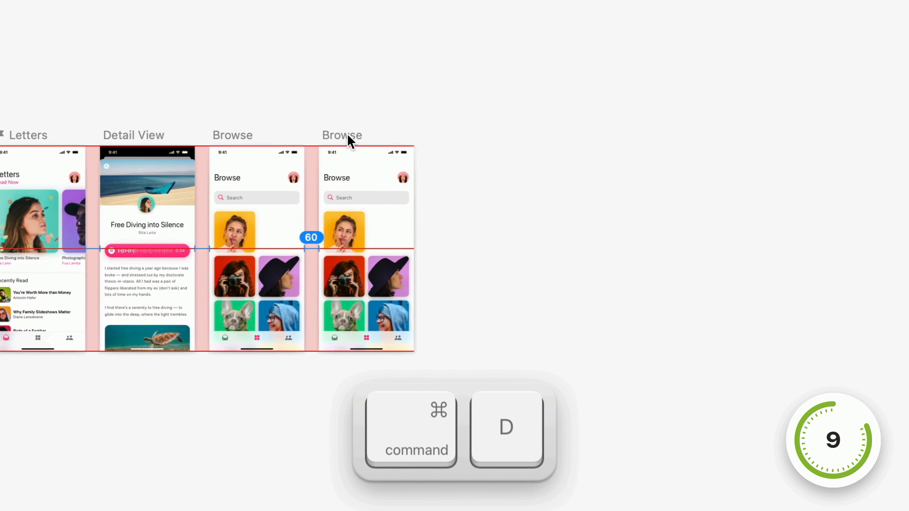
{"action": "key", "text": "super+d"}
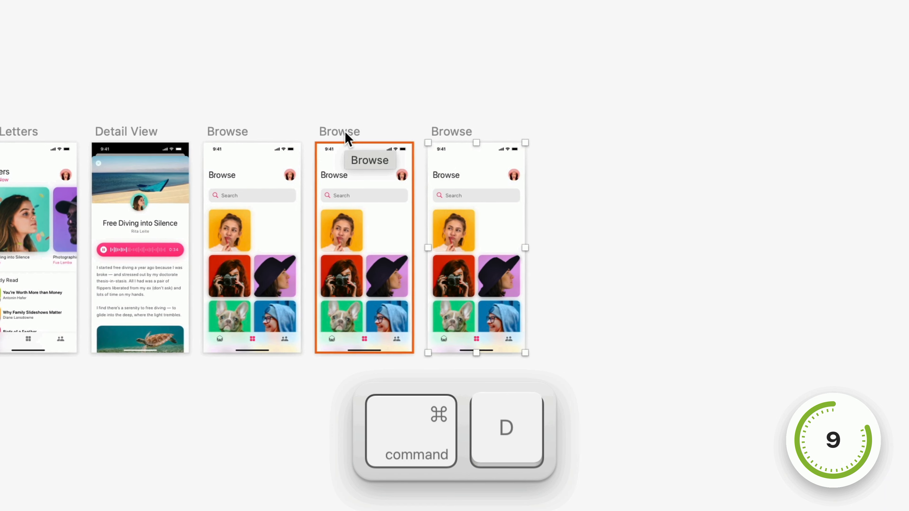
{"action": "key", "text": "super+d"}
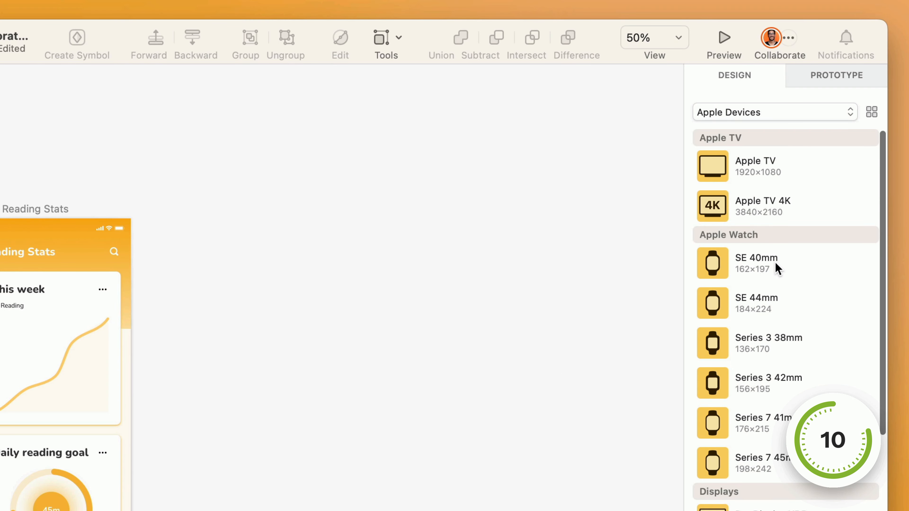
- Check the full names of the Time Travel - Profile - Dark artboard and the dark artboard beside it
{"action": "scroll", "coordinate": [777, 268], "scroll_direction": "down", "scroll_amount": 8}
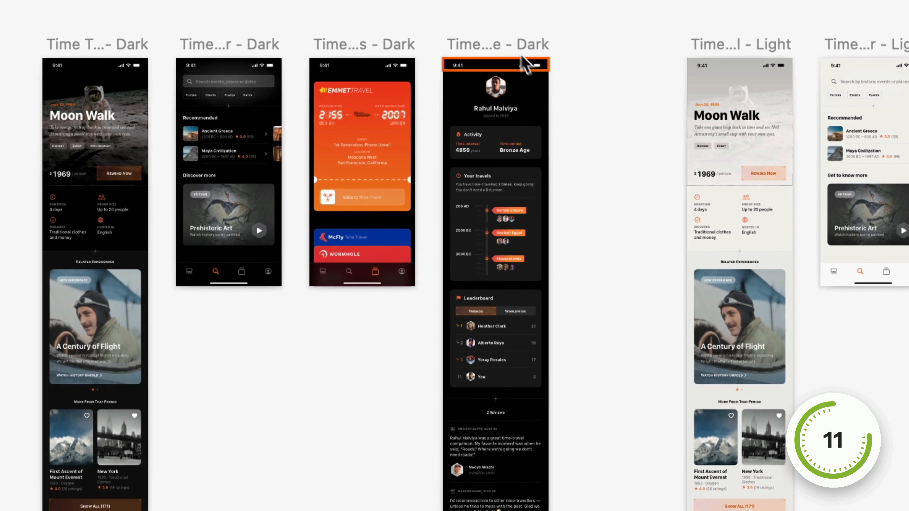
{"action": "left_click", "coordinate": [514, 41]}
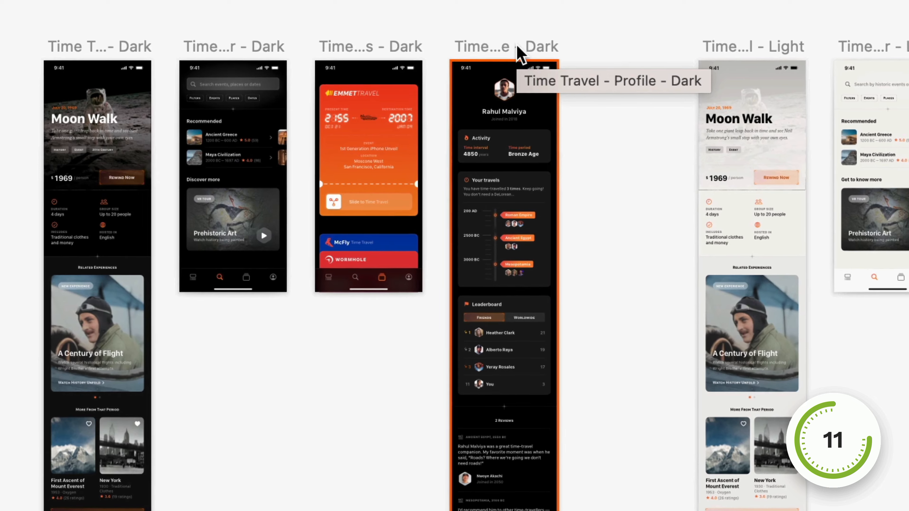
{"action": "left_click", "coordinate": [377, 44]}
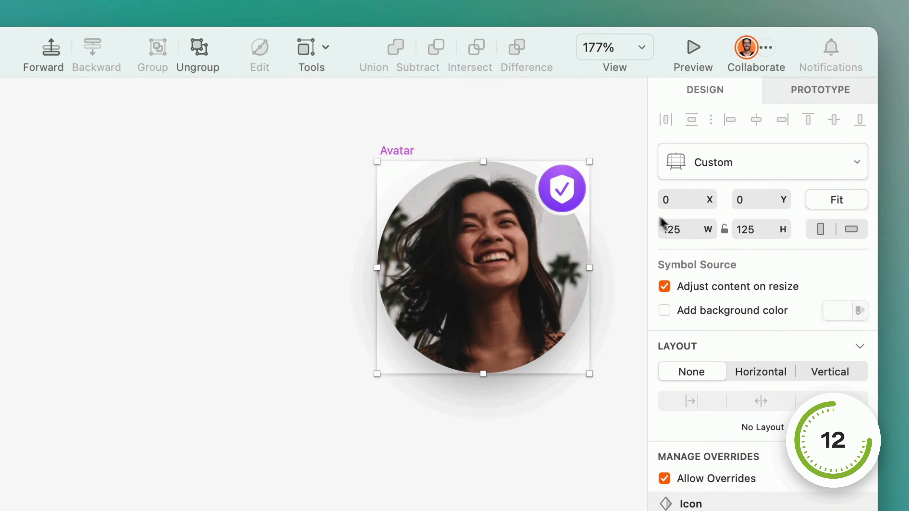
- Lock the Avatar symbol's proportions and scale it down from its lower corner
{"action": "left_click", "coordinate": [725, 231]}
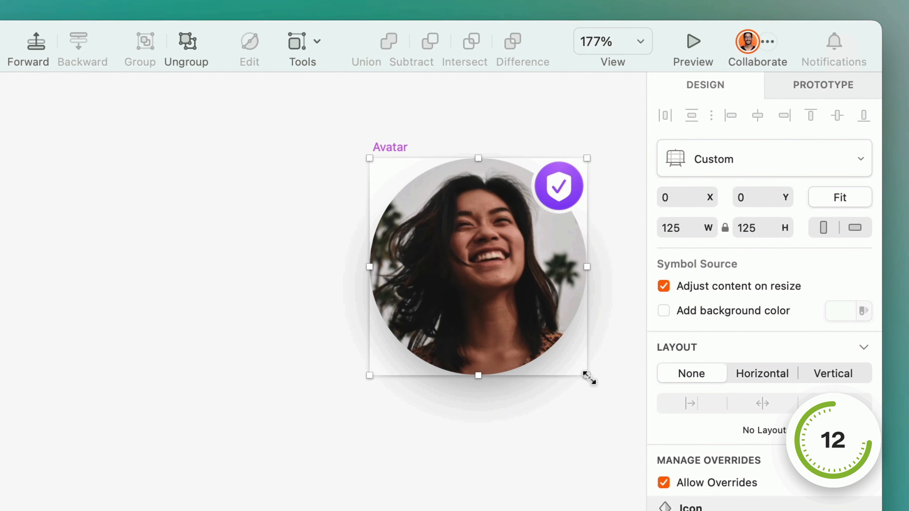
{"action": "left_click_drag", "start_coordinate": [583, 373], "coordinate": [505, 290]}
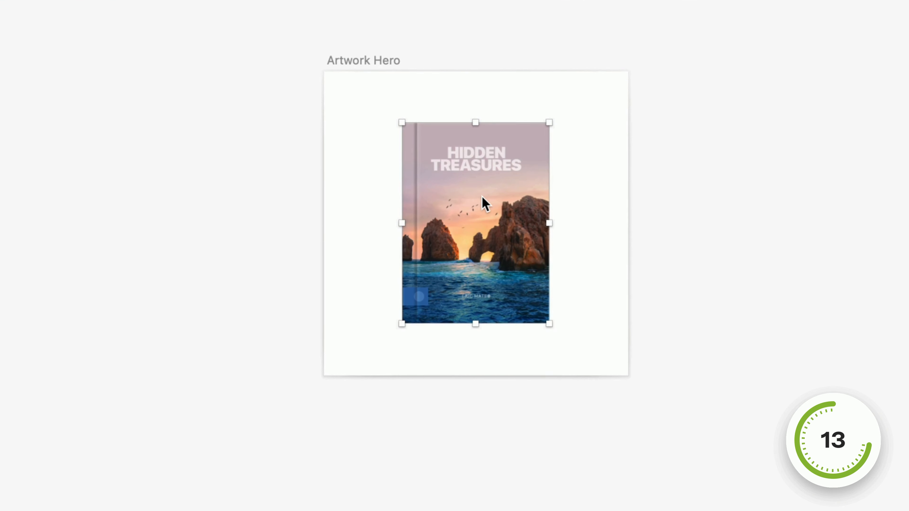
- Duplicate the Hidden Treasures cover below itself and enlarge the copy from its centre to about 311 × 425
{"action": "right_click", "coordinate": [482, 196]}
{"action": "key", "text": "shift"}
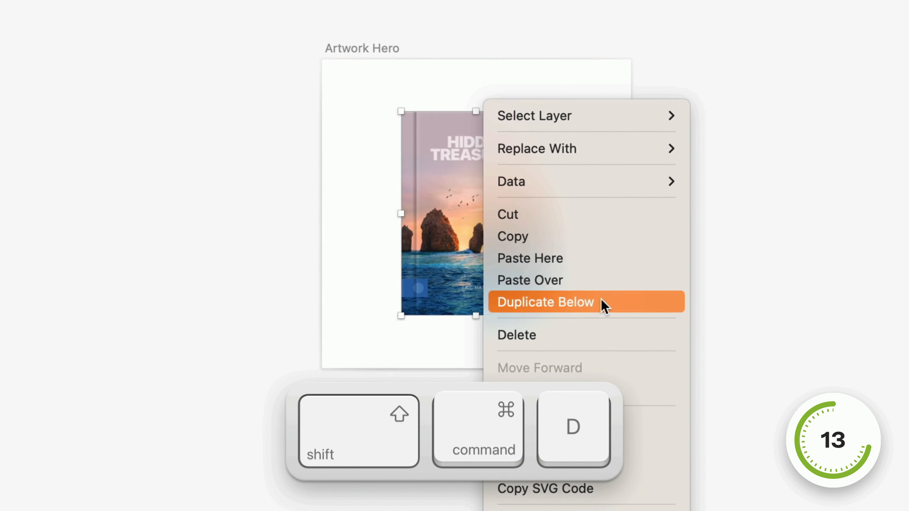
{"action": "left_click", "coordinate": [603, 303]}
{"action": "left_click_drag", "start_coordinate": [554, 107], "coordinate": [698, 29]}
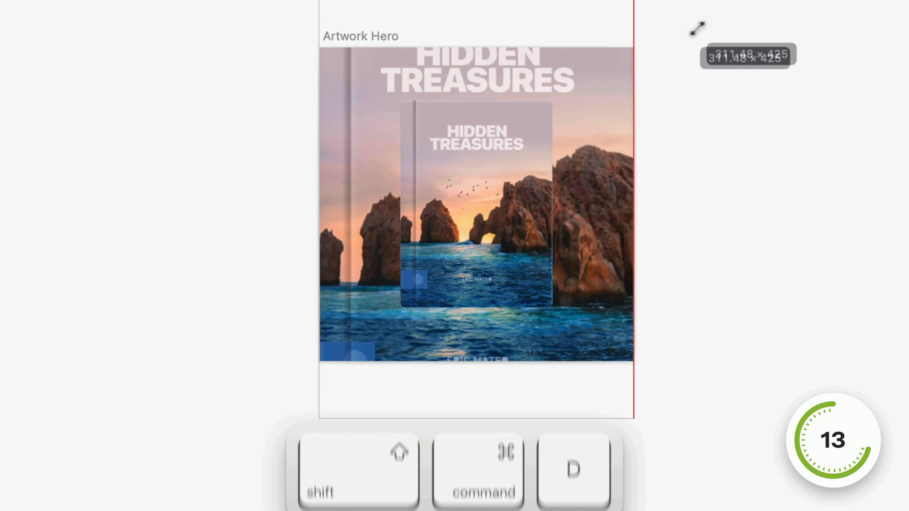
- Bring the comment author's avatar photo to the very front, above the white comment card
{"action": "key", "text": "alt"}
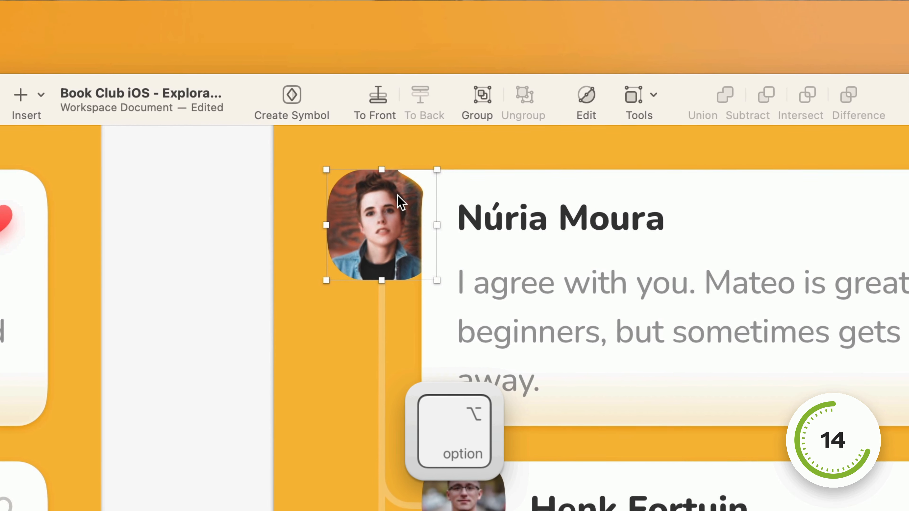
{"action": "left_click", "coordinate": [378, 102]}
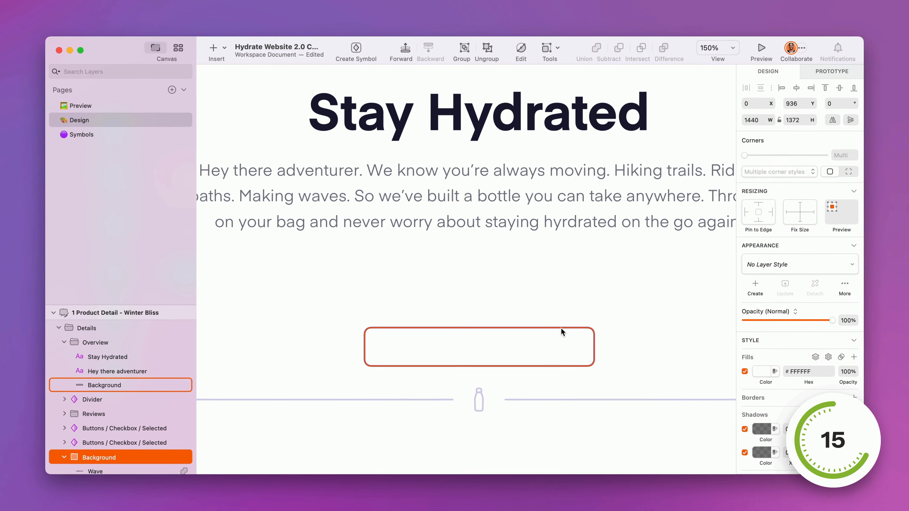
- Select the rounded rectangle below the Stay Hydrated paragraph and move it upward
{"action": "left_click", "coordinate": [561, 332]}
{"action": "left_click_drag", "start_coordinate": [494, 347], "coordinate": [489, 295]}
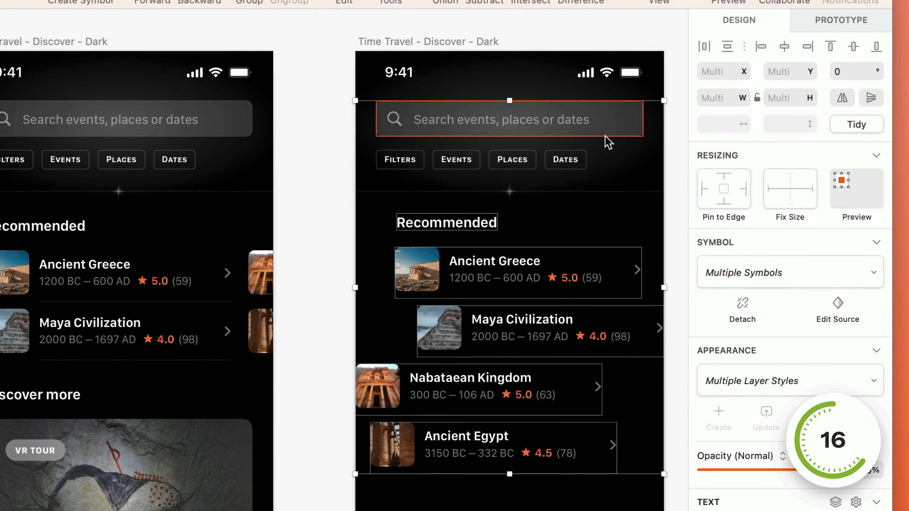
- Align the search bar, the Recommended heading and the four destination items along their left edges
{"action": "left_click", "coordinate": [792, 48]}
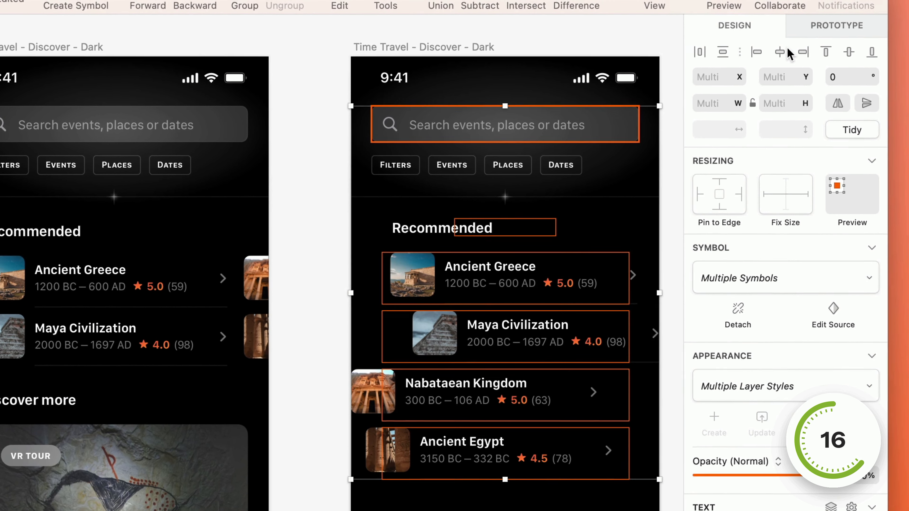
{"action": "left_click", "coordinate": [756, 51]}
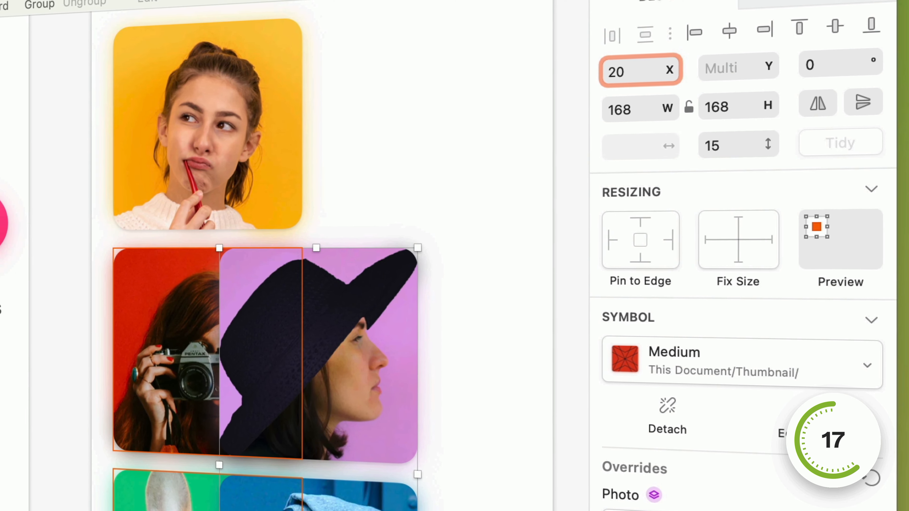
- Set a new X position for the selected purple and blue photo thumbnails
{"action": "type", "text": "2"}
{"action": "key", "text": "Return"}
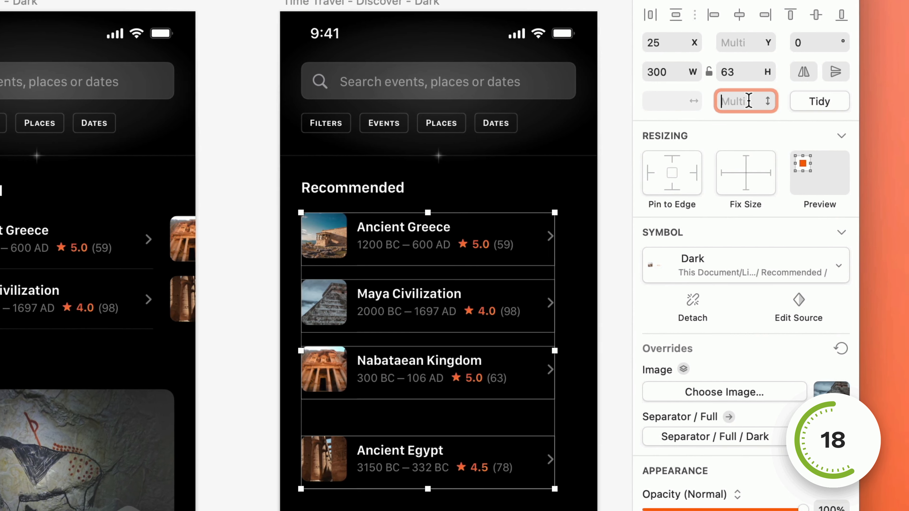
- Set one equal vertical spacing between the four Recommended list items, from Ancient Greece to Ancient Egypt
{"action": "key", "text": "Return"}
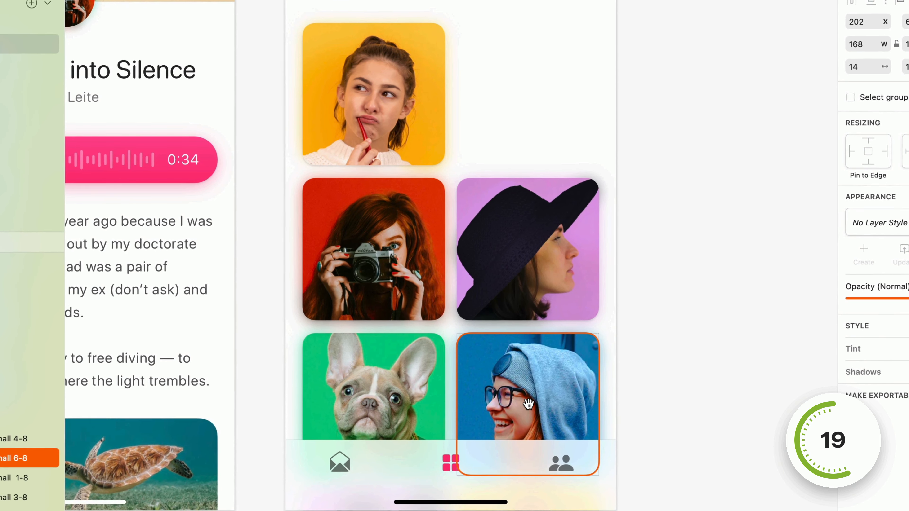
- Move the blue hooded-portrait thumbnail into the yellow thumbnail's place in the photo grid
{"action": "left_click_drag", "start_coordinate": [529, 407], "coordinate": [360, 96]}
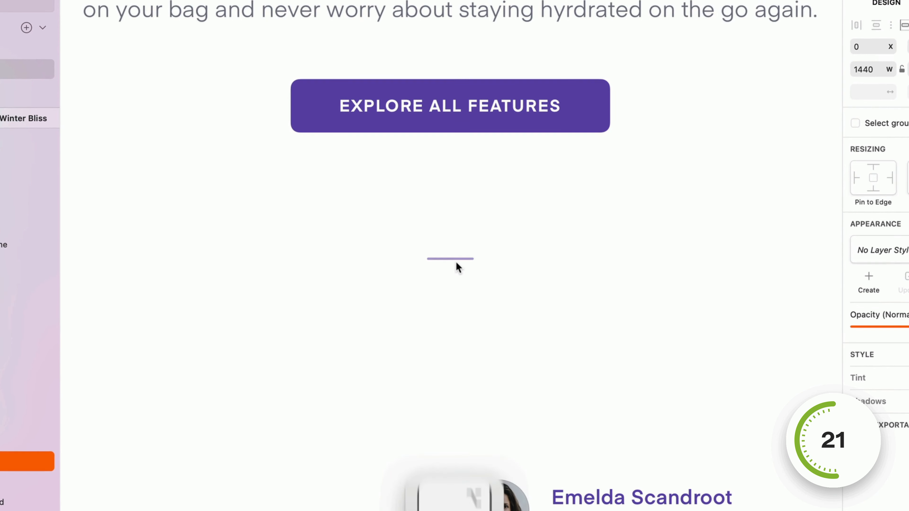
{"action": "key", "text": "alt"}
- Select the hexagon in the Icon/24x24/warning symbol and reduce its number of sides
{"action": "left_click", "coordinate": [454, 259]}
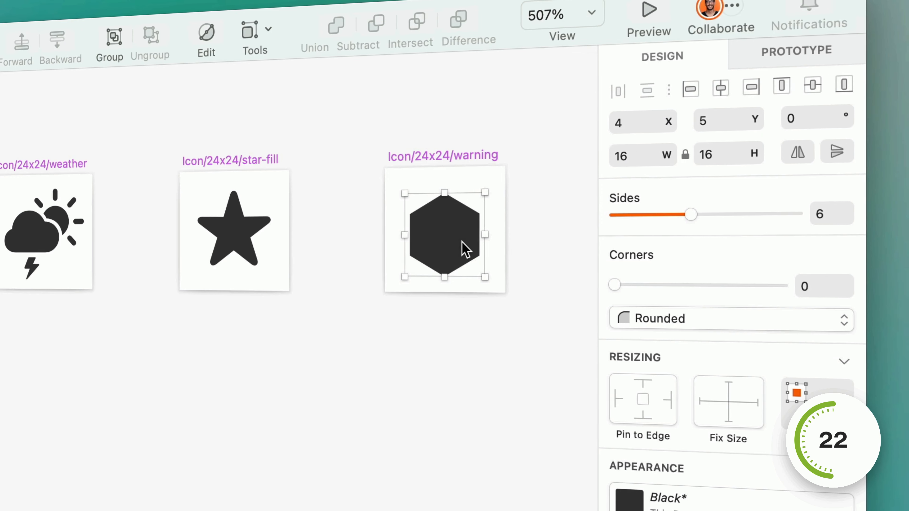
{"action": "left_click_drag", "start_coordinate": [701, 218], "coordinate": [639, 221]}
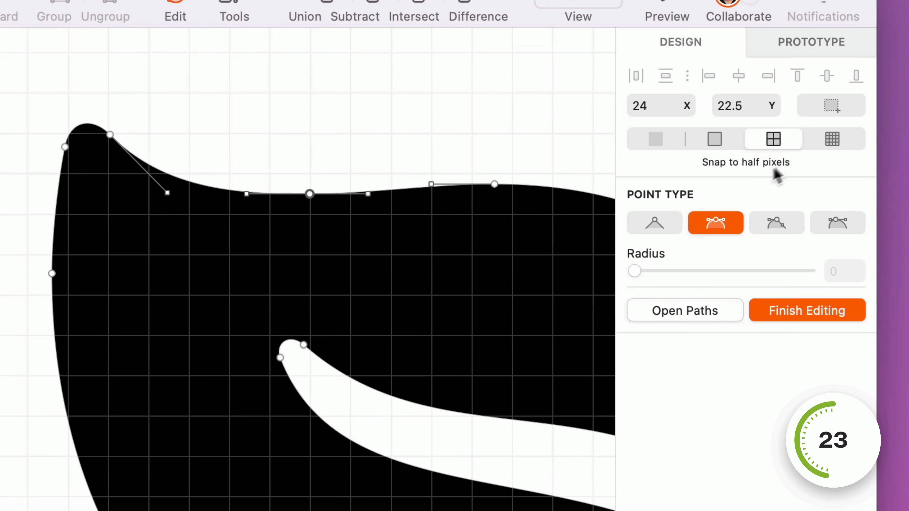
- Set path point snapping to quarter pixels and move the selected point on the shape's upper edge slightly down
{"action": "left_click", "coordinate": [836, 142]}
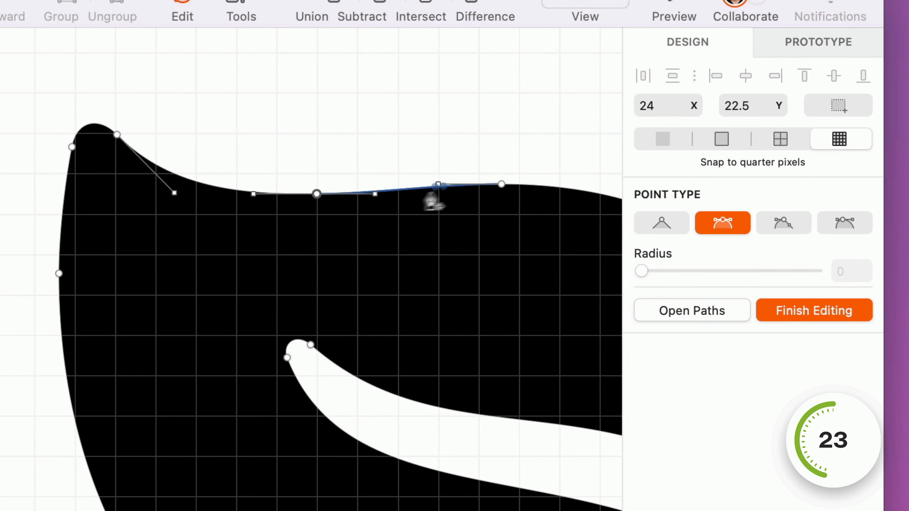
{"action": "left_click_drag", "start_coordinate": [323, 199], "coordinate": [323, 214]}
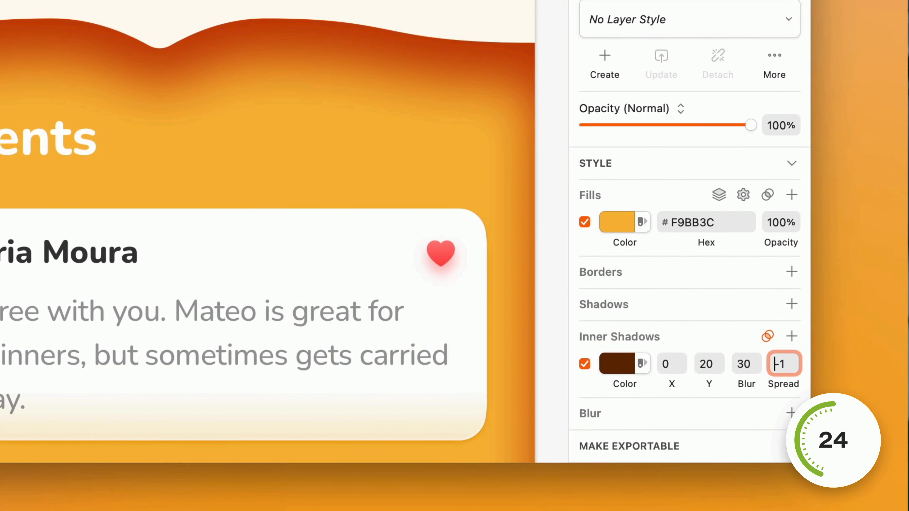
- Step the spread of the yellow shape's inner shadow down to -22 and raise it again
{"action": "key", "text": "Down"}
{"action": "key", "text": "Down"}
{"action": "key", "text": "Down"}
{"action": "key", "text": "Down"}
{"action": "key", "text": "Down"}
{"action": "key", "text": "Down"}
{"action": "key", "text": "Down"}
{"action": "key", "text": "Down"}
{"action": "key", "text": "Down"}
{"action": "key", "text": "Down"}
{"action": "key", "text": "Down"}
{"action": "key", "text": "Down"}
{"action": "key", "text": "Down"}
{"action": "key", "text": "Down"}
{"action": "key", "text": "Down"}
{"action": "key", "text": "Down"}
{"action": "key", "text": "Down"}
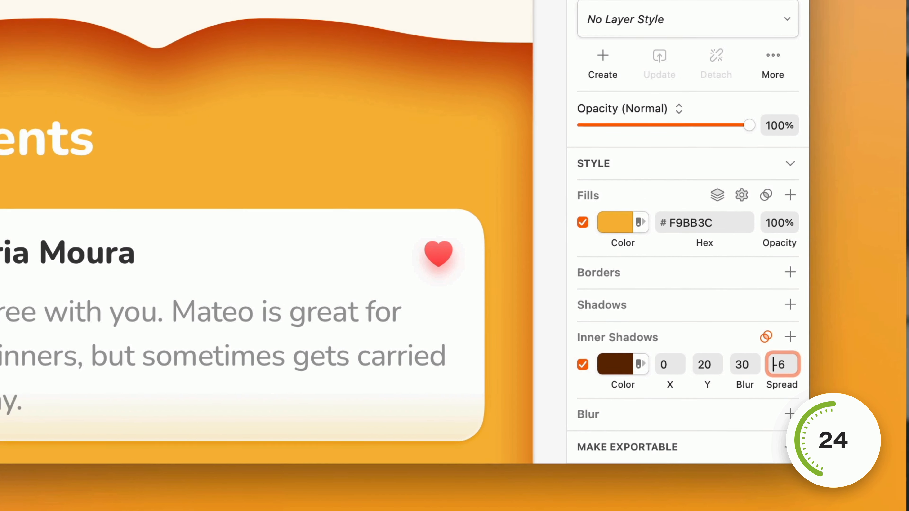
{"action": "key", "text": "Down"}
{"action": "key", "text": "Down"}
{"action": "key", "text": "Down"}
{"action": "key", "text": "Down"}
{"action": "key", "text": "Down"}
{"action": "key", "text": "Down"}
{"action": "key", "text": "Down"}
{"action": "key", "text": "Down"}
{"action": "key", "text": "Down"}
{"action": "key", "text": "Down"}
{"action": "key", "text": "Down"}
{"action": "key", "text": "Down"}
{"action": "key", "text": "Down"}
{"action": "key", "text": "Down"}
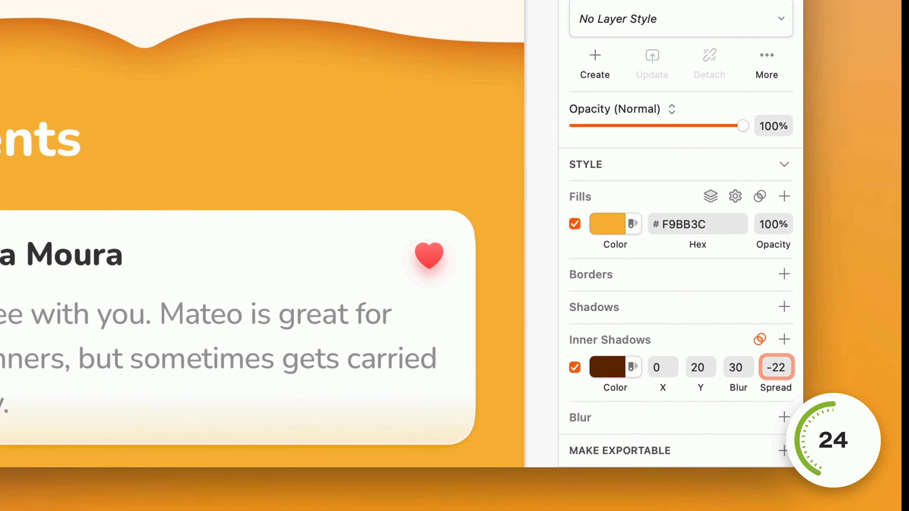
{"action": "key", "text": "Up"}
{"action": "key", "text": "Up"}
{"action": "key", "text": "Up"}
{"action": "key", "text": "Up"}
{"action": "key", "text": "Up"}
{"action": "key", "text": "Up"}
{"action": "key", "text": "Up"}
{"action": "key", "text": "Up"}
{"action": "key", "text": "Up"}
{"action": "key", "text": "Up"}
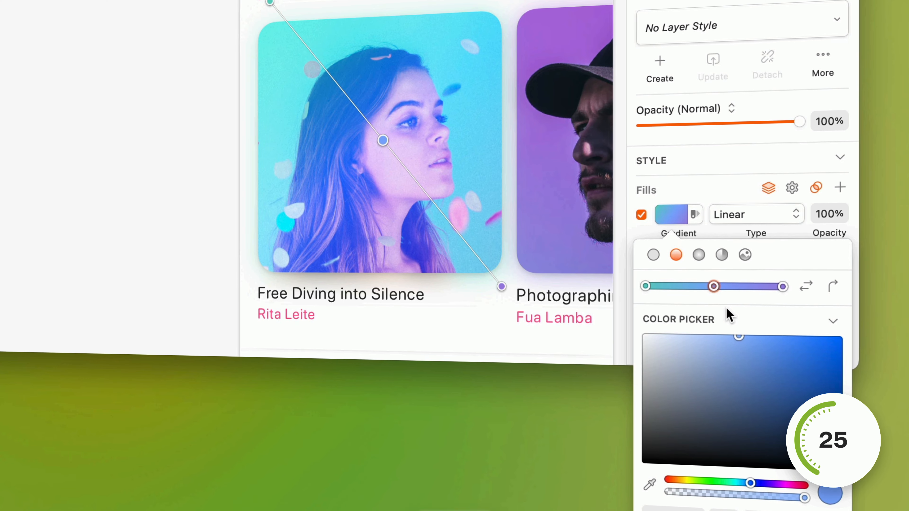
- Place the selected middle stop of the portrait photo's linear gradient fill at 30%
{"action": "key", "text": "3"}
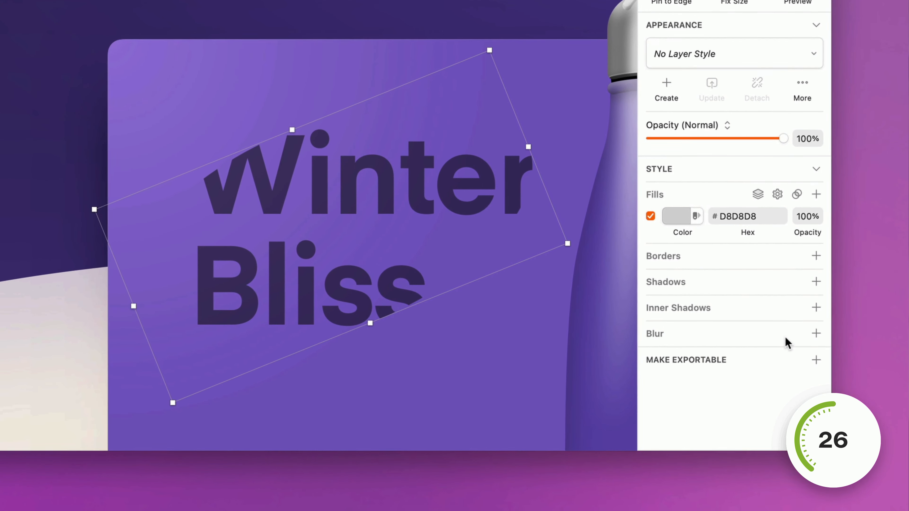
- Add a Gaussian Blur of 20 to the D8D8D8 filled shape at the Winter Bliss heading
{"action": "left_click", "coordinate": [786, 342]}
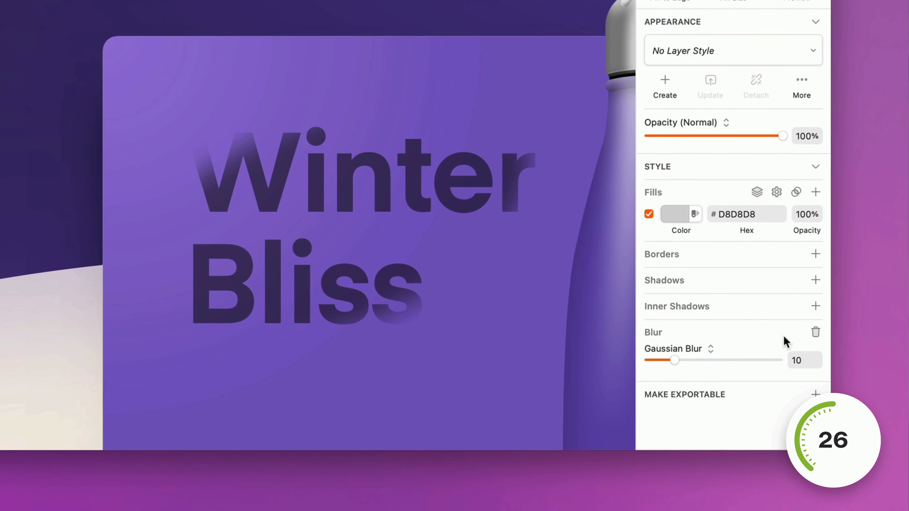
{"action": "left_click_drag", "start_coordinate": [716, 356], "coordinate": [699, 356]}
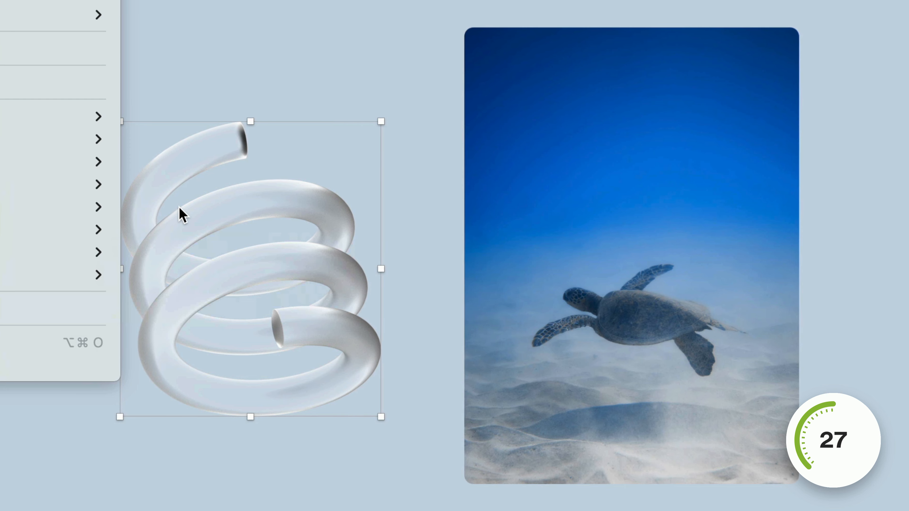
- Use the glass coil image as a mask and move it over toward the sea turtle photo
{"action": "mouse_move", "coordinate": [94, 252]}
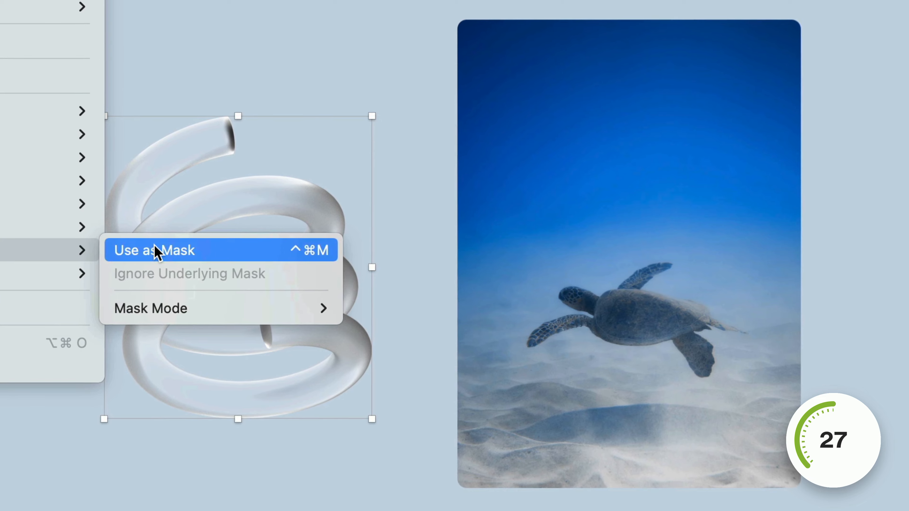
{"action": "left_click", "coordinate": [124, 251]}
{"action": "left_click_drag", "start_coordinate": [215, 461], "coordinate": [515, 462]}
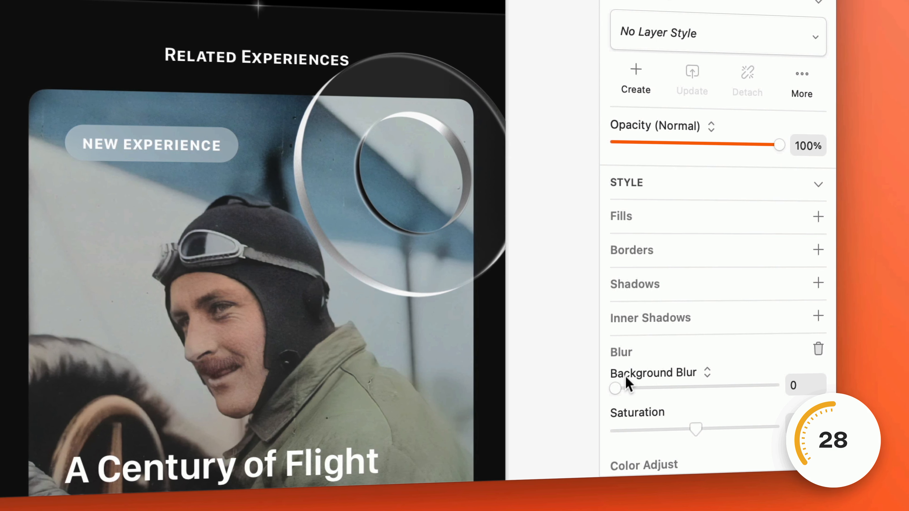
- Set the Background Blur of the glass ring over the aviator photo to 11
{"action": "left_click_drag", "start_coordinate": [615, 387], "coordinate": [643, 386]}
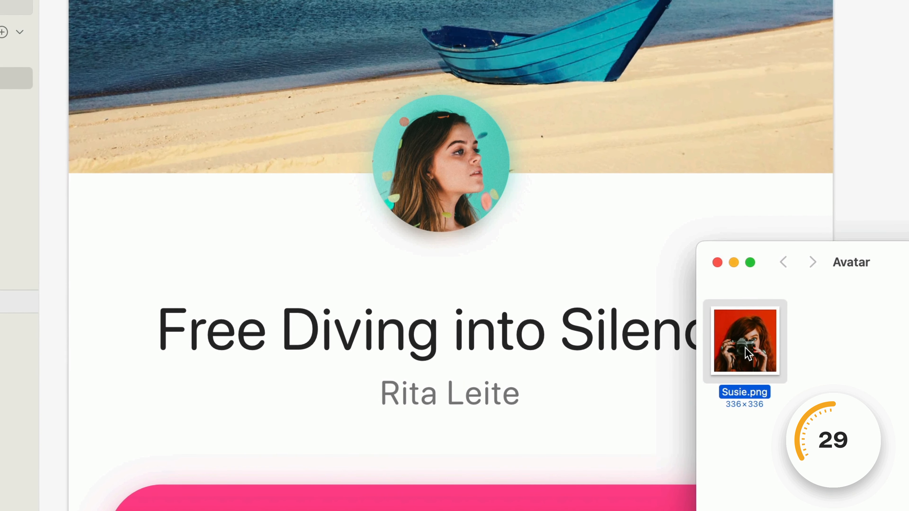
{"action": "left_click_drag", "start_coordinate": [745, 347], "coordinate": [443, 194]}
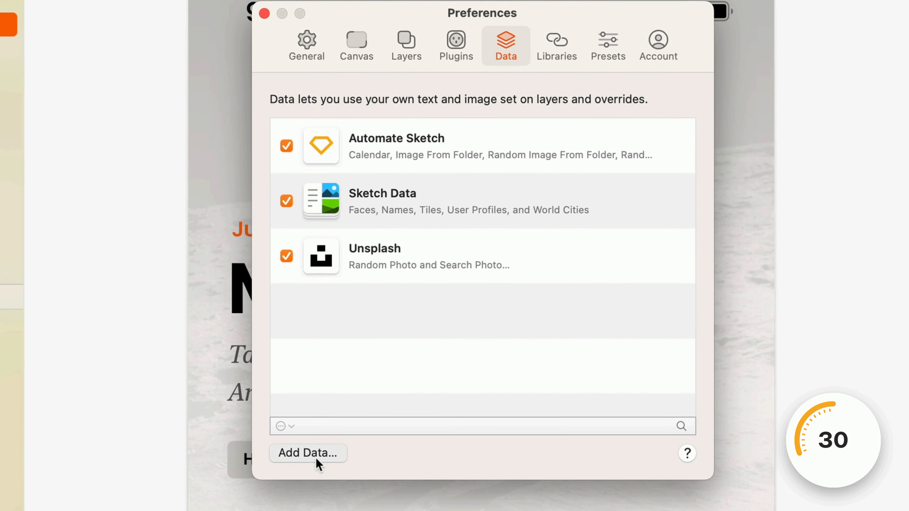
- Add the WebP folder inside Avatars as a new data source in the preferences
{"action": "left_click", "coordinate": [315, 457]}
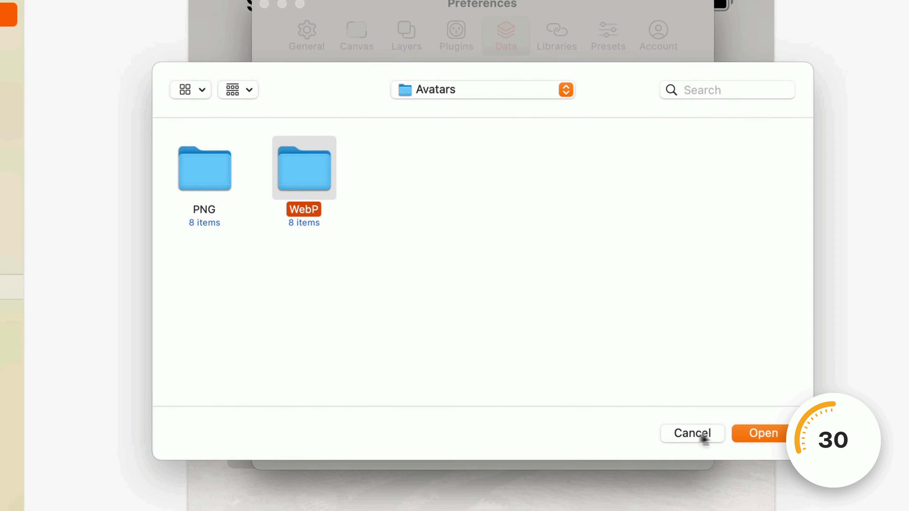
{"action": "left_click", "coordinate": [751, 432]}
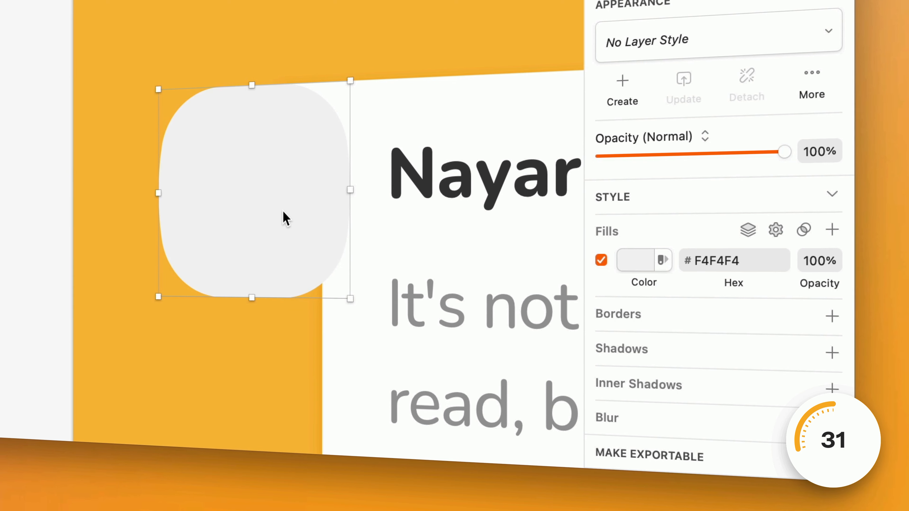
- Paste the copied image as the fill of the F4F4F4 rounded shape beside the card heading
{"action": "right_click", "coordinate": [651, 237]}
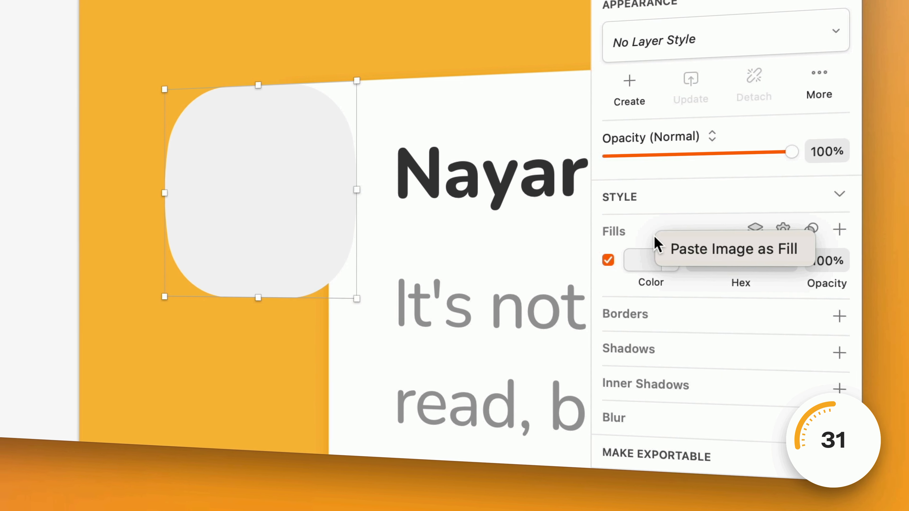
{"action": "left_click", "coordinate": [751, 258]}
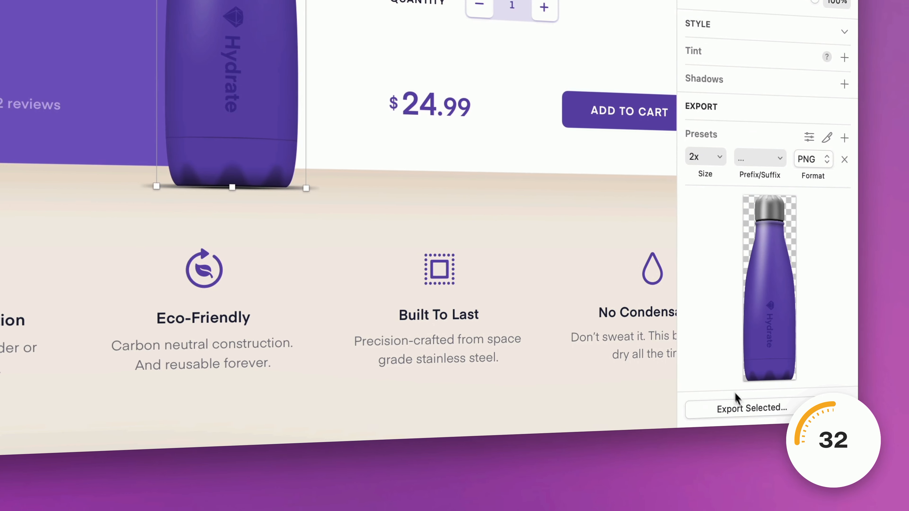
- Export the selected purple Hydrate bottle as a 2x PNG with Save for web enabled
{"action": "left_click", "coordinate": [749, 406]}
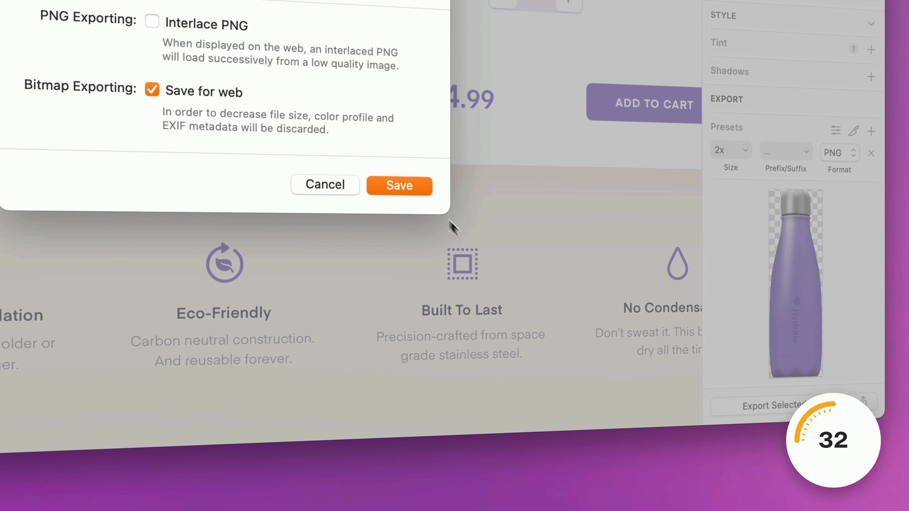
{"action": "left_click", "coordinate": [393, 187]}
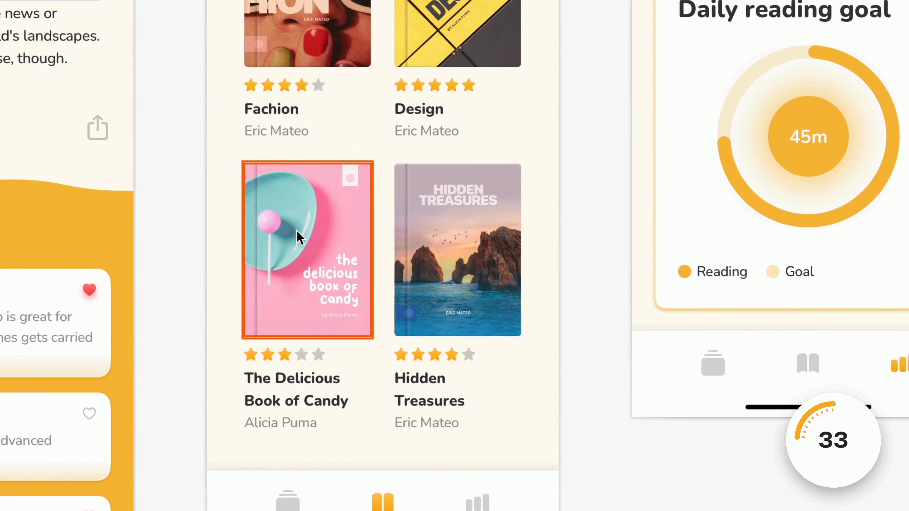
- Copy The Delicious Book of Candy cover and paste it into the email message as the book's thumbnail
{"action": "right_click", "coordinate": [298, 237]}
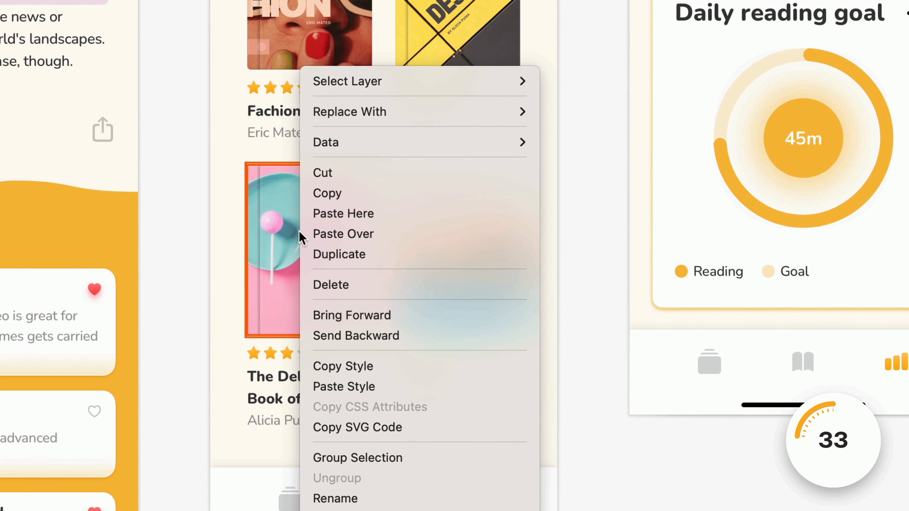
{"action": "left_click", "coordinate": [343, 193]}
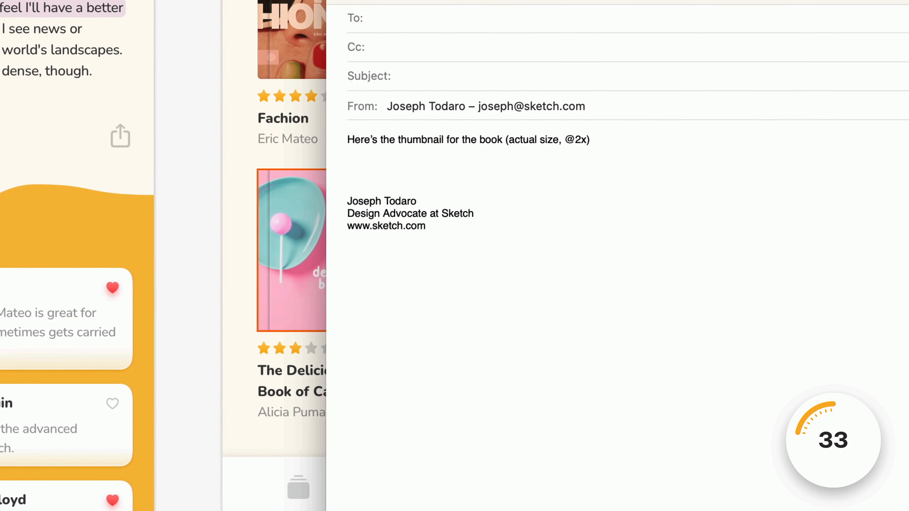
{"action": "key", "text": "super+v"}
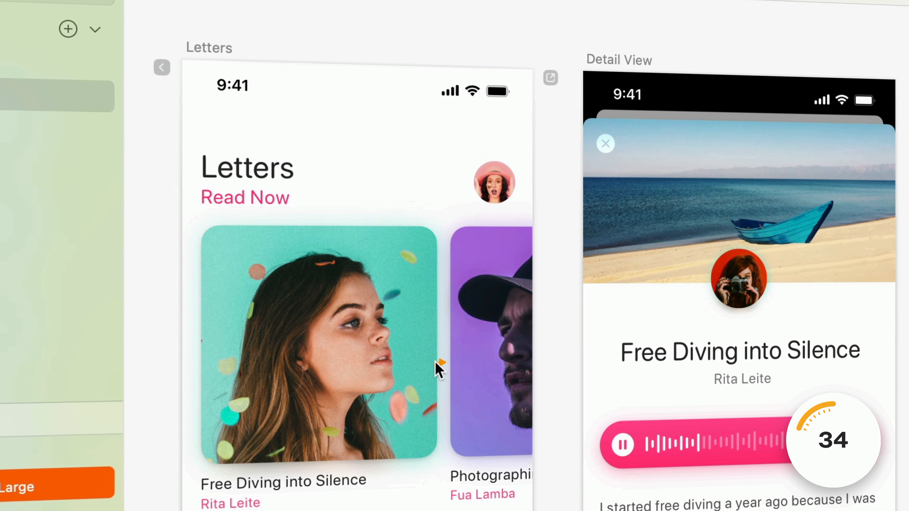
{"action": "mouse_move", "coordinate": [438, 367]}
{"action": "left_mouse_down"}
{"action": "mouse_move", "coordinate": [614, 326]}
{"action": "mouse_move", "coordinate": [632, 335]}
{"action": "left_mouse_up"}
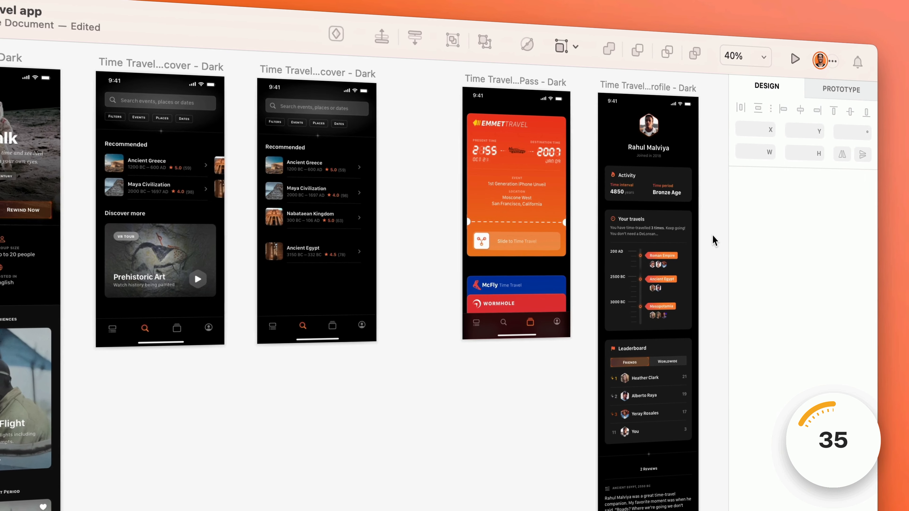
- Show the prototype settings and link the Activity card on Time Travel - Profile - Light to the Time Travel - Profile - Light Copy artboard
{"action": "left_click", "coordinate": [847, 89]}
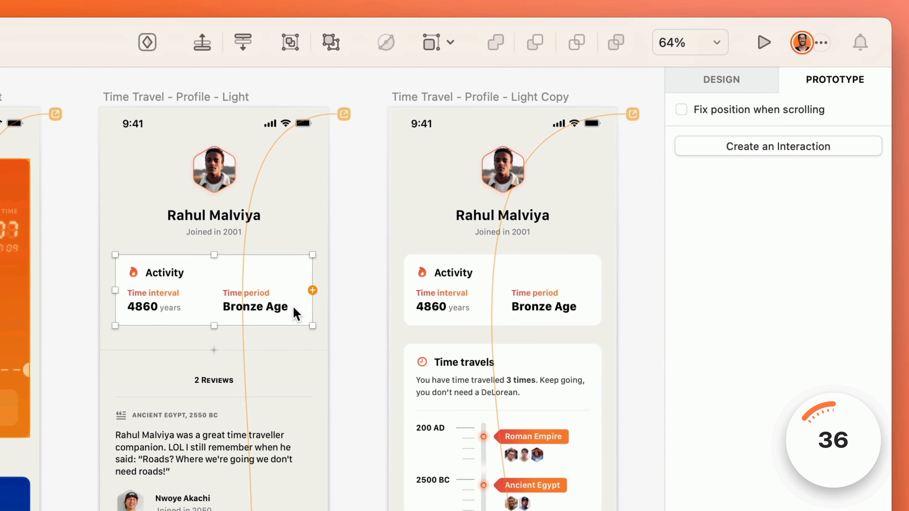
{"action": "left_click_drag", "start_coordinate": [312, 291], "coordinate": [415, 294]}
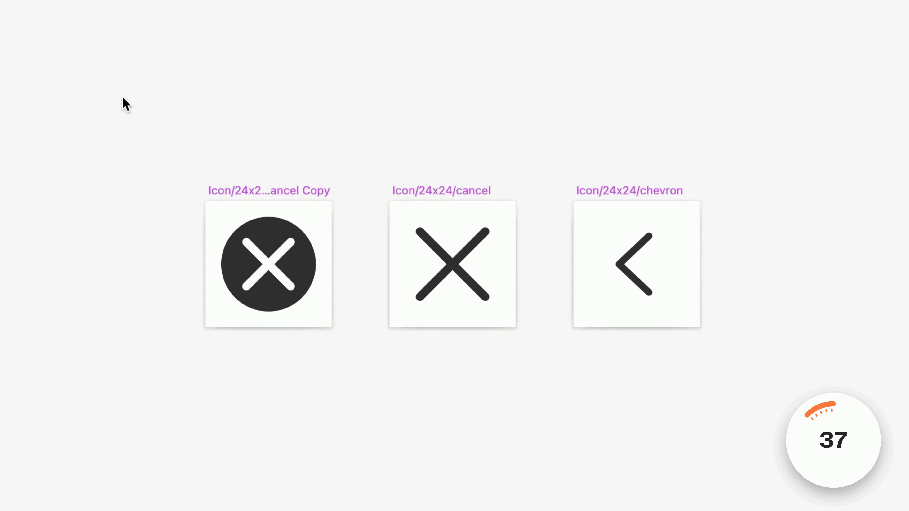
- Select the three 24x24 icon symbols together and link each one back to the previous artboard
{"action": "left_click_drag", "start_coordinate": [120, 94], "coordinate": [744, 424]}
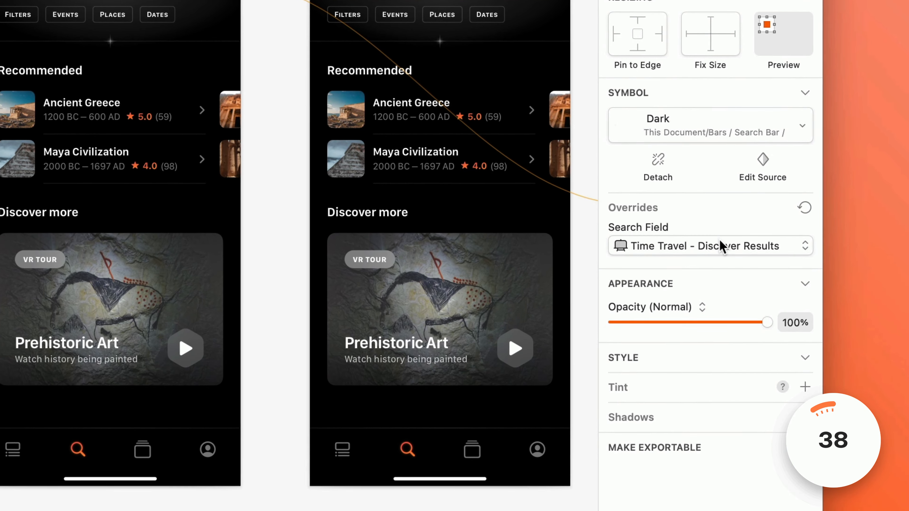
- Set the dark search bar symbol's prototype target to the Time Travel - Discover - Search Focused artboard
{"action": "left_click", "coordinate": [716, 245]}
{"action": "mouse_move", "coordinate": [725, 243]}
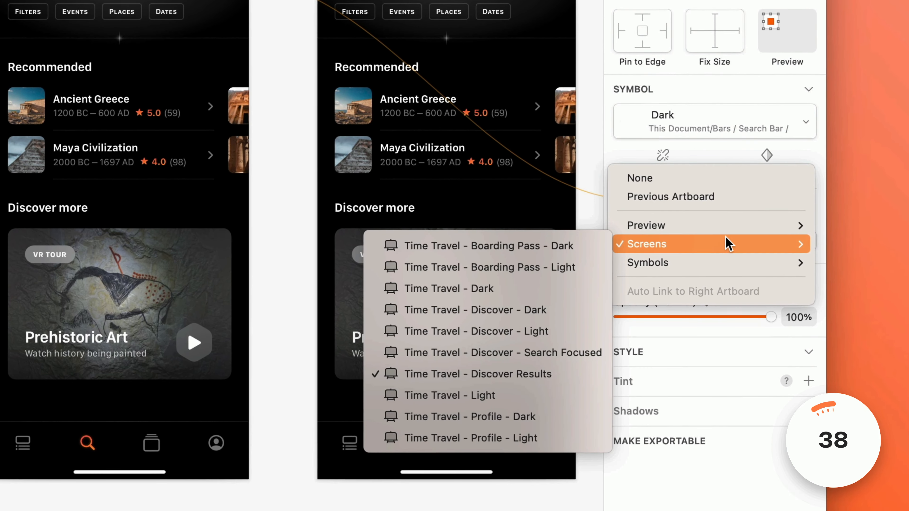
{"action": "left_click", "coordinate": [570, 343]}
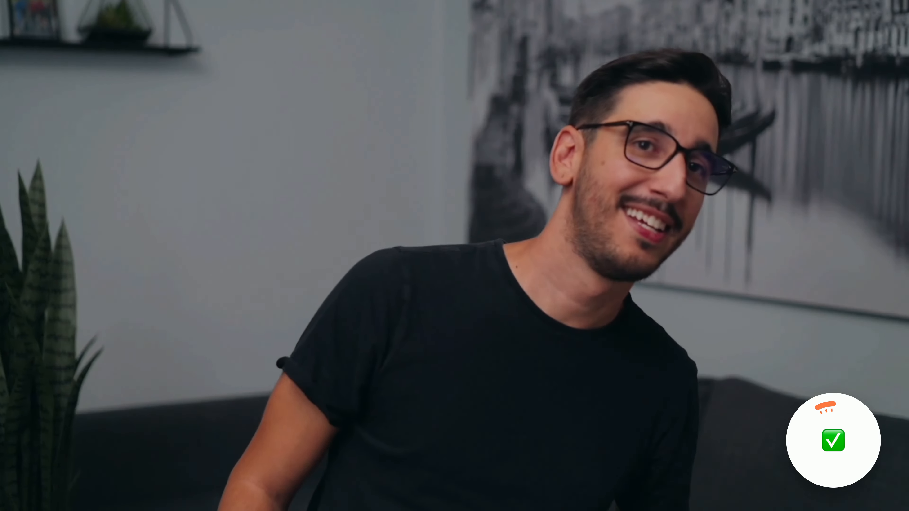